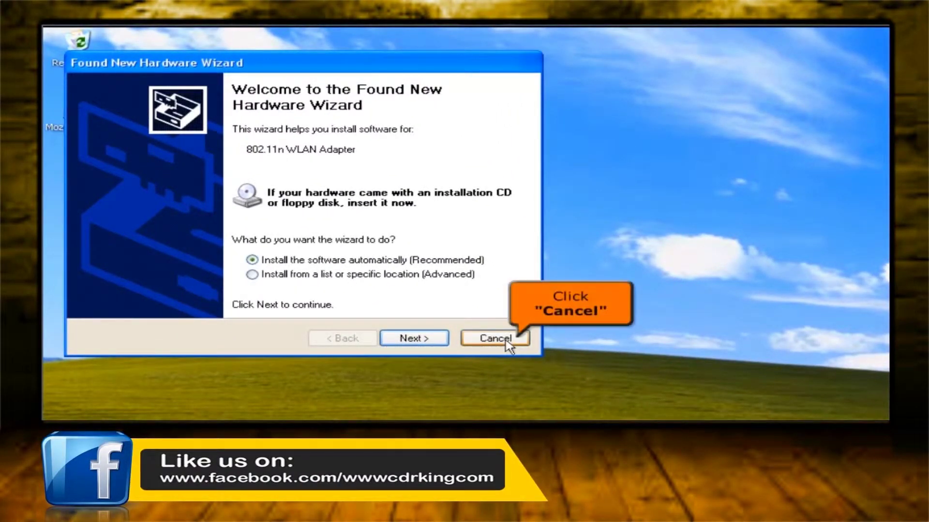
# Step: Cancel the Found New Hardware Wizard for the 802.11n WLAN Adapter
pyautogui.click(505, 341)
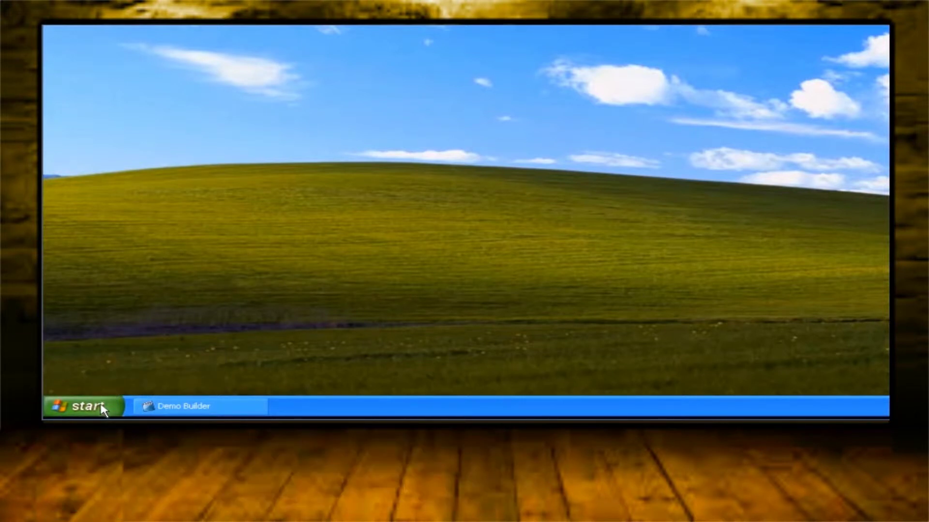
# Step: Open System Properties from the System icon in Control Panel
pyautogui.click(103, 409)
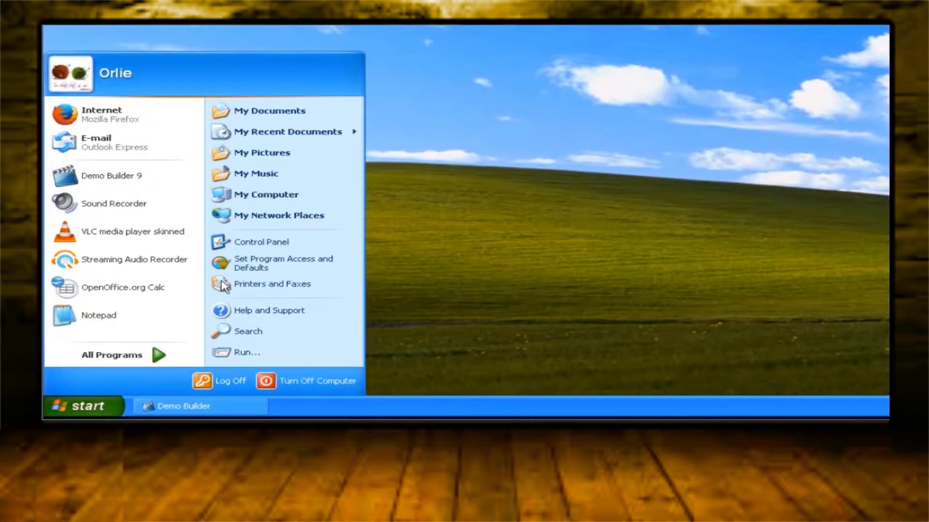
pyautogui.click(327, 245)
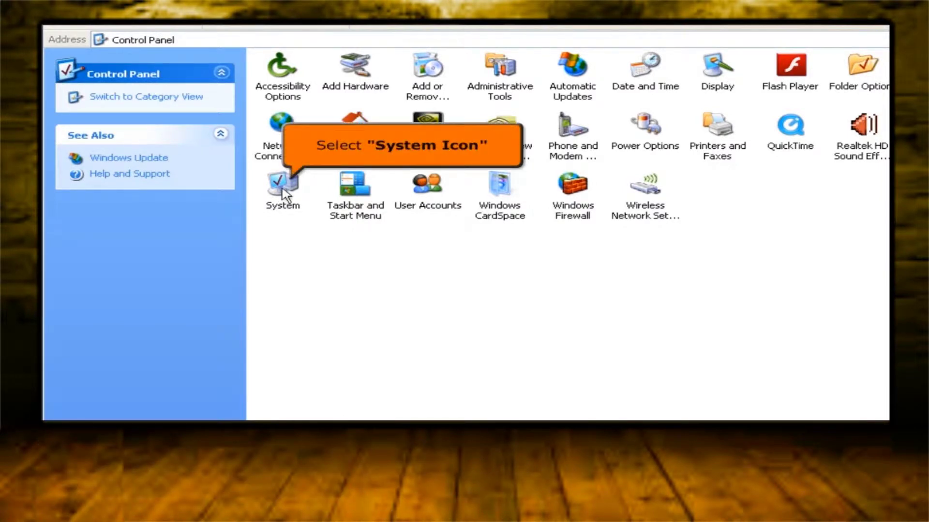
pyautogui.click(285, 194)
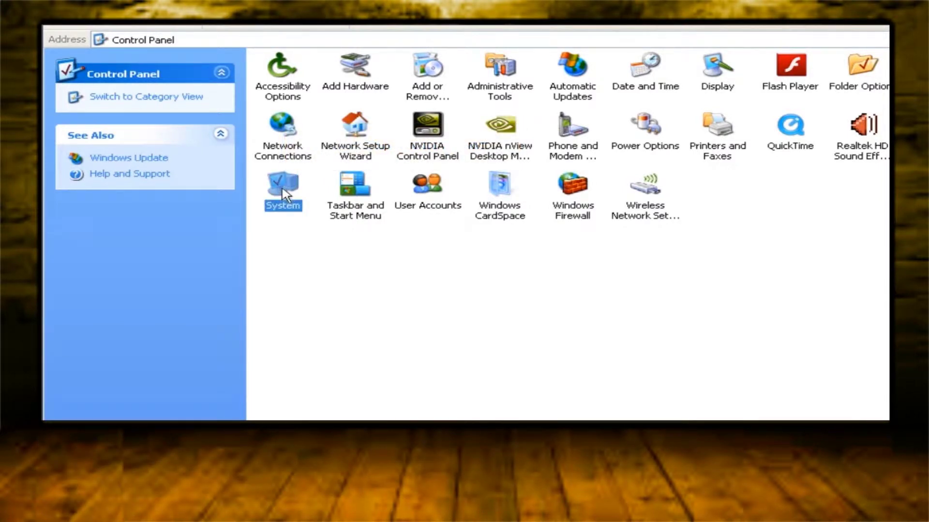
pyautogui.doubleClick(286, 194)
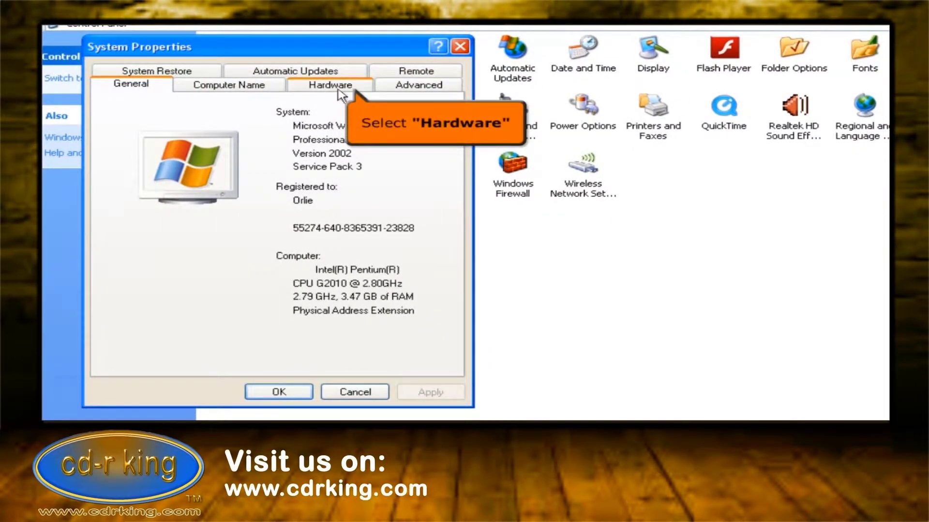
# Step: Find the 802.11n WLAN Adapter under Other devices in Device Manager, then close all windows
pyautogui.click(338, 90)
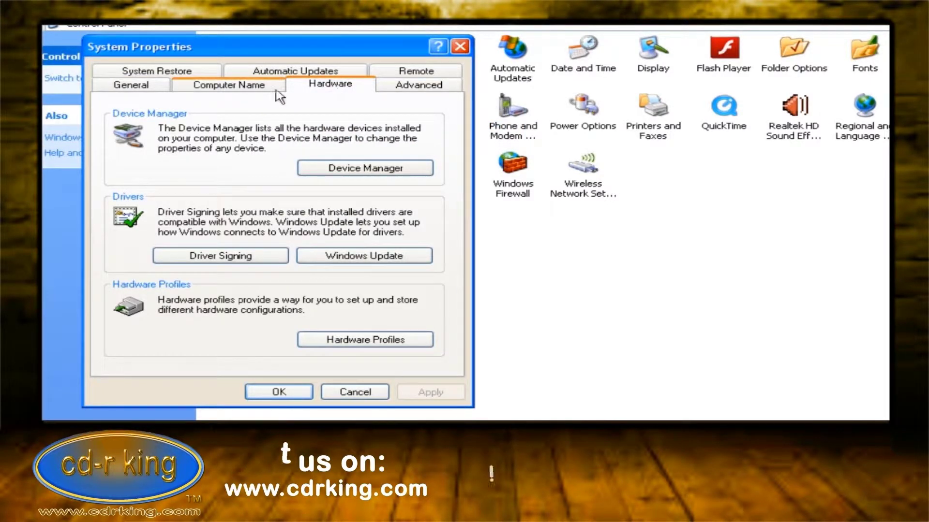
pyautogui.click(414, 176)
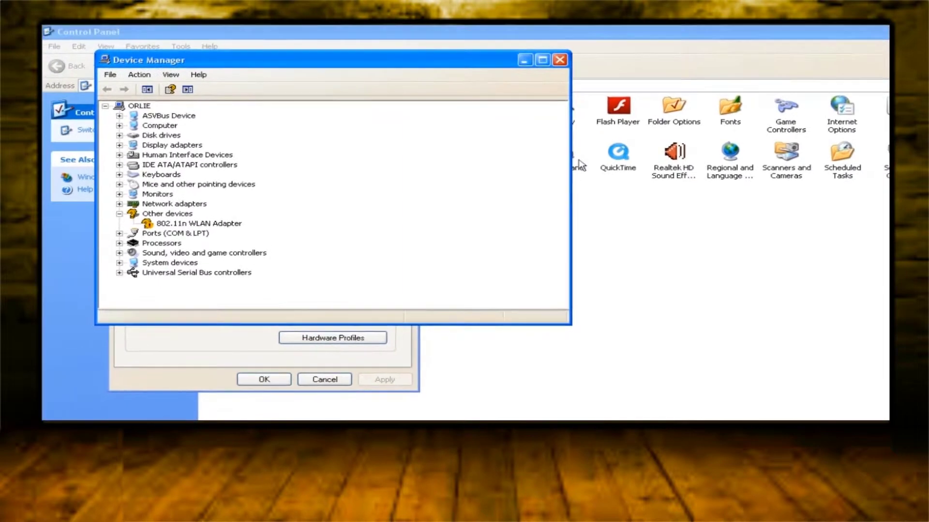
pyautogui.click(558, 64)
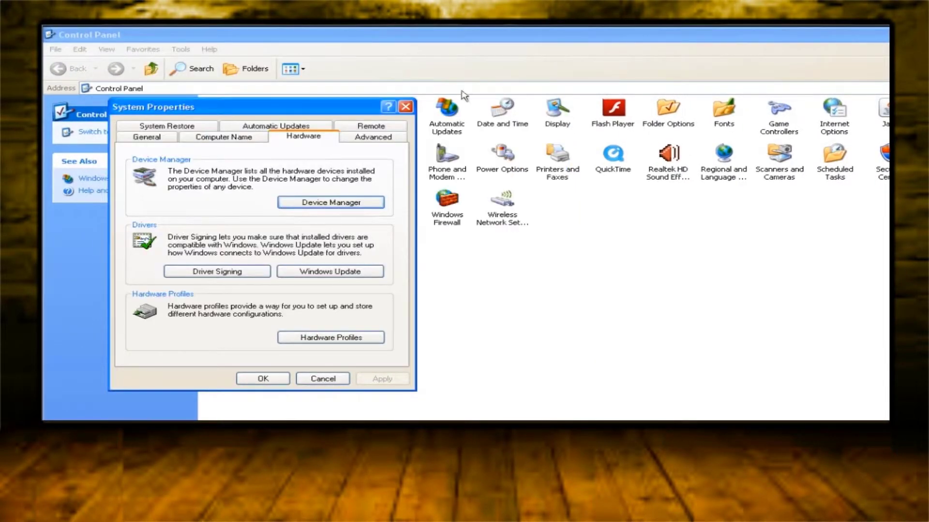
pyautogui.click(405, 108)
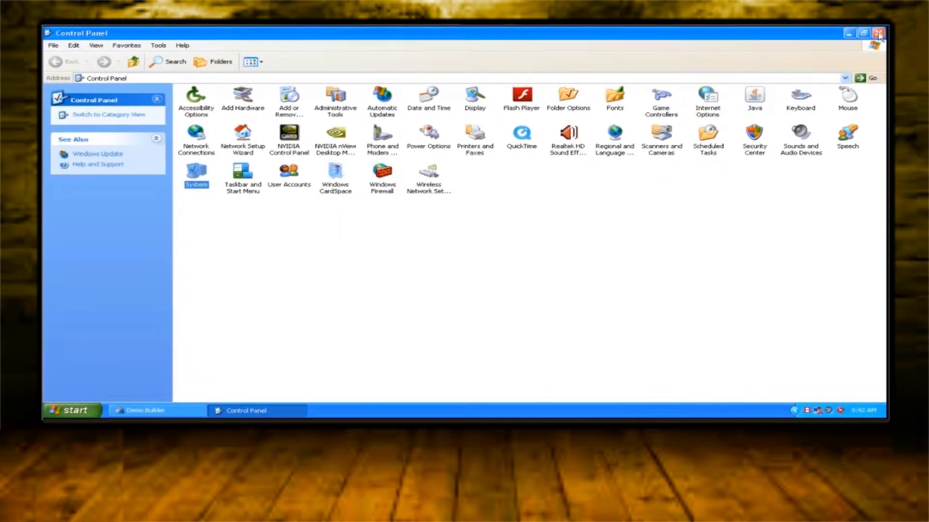
pyautogui.click(879, 34)
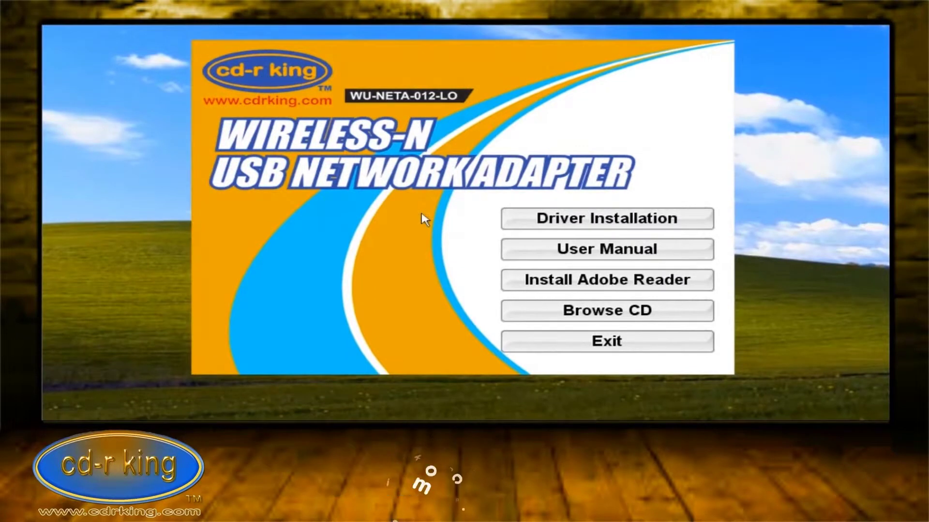
# Step: Launch Driver Installation from the CD-R King setup menu
pyautogui.click(526, 225)
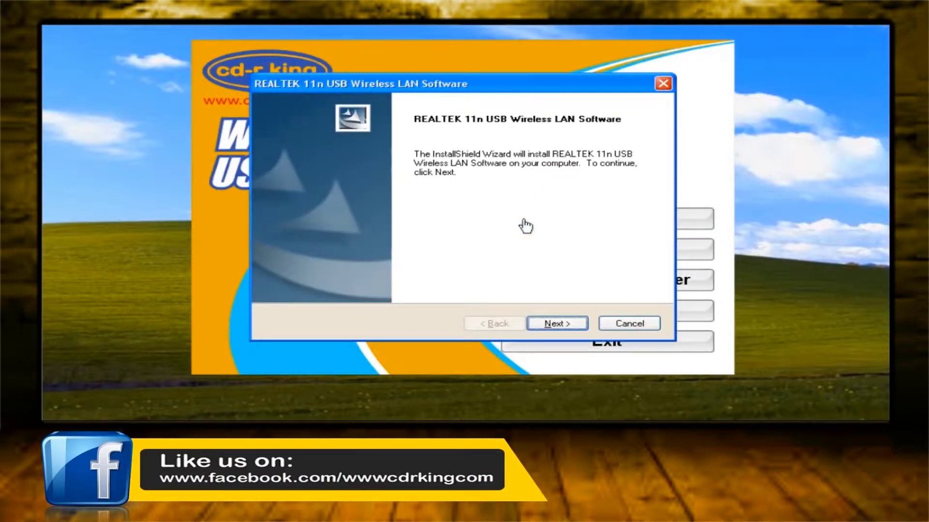
# Step: Install the REALTEK 11n USB Wireless LAN Software and exit the CD setup menu
pyautogui.click(582, 327)
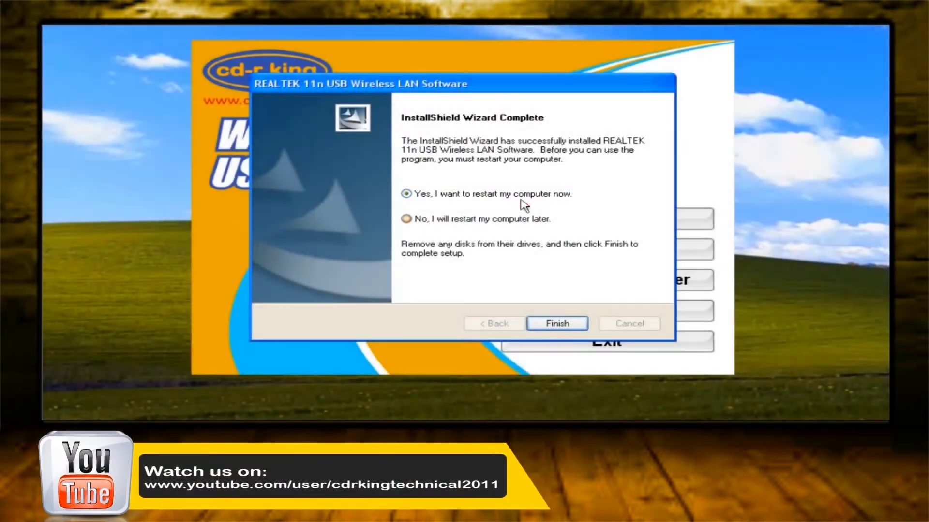
pyautogui.click(538, 323)
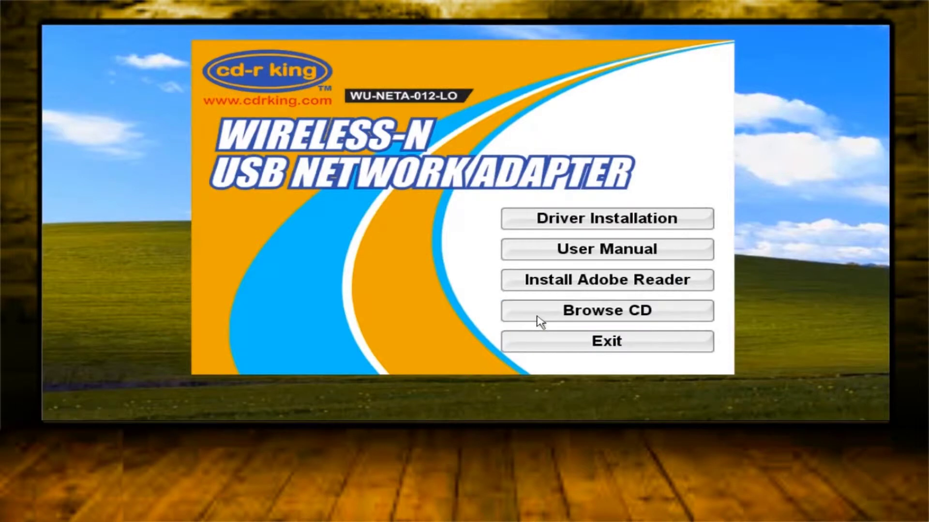
pyautogui.click(522, 350)
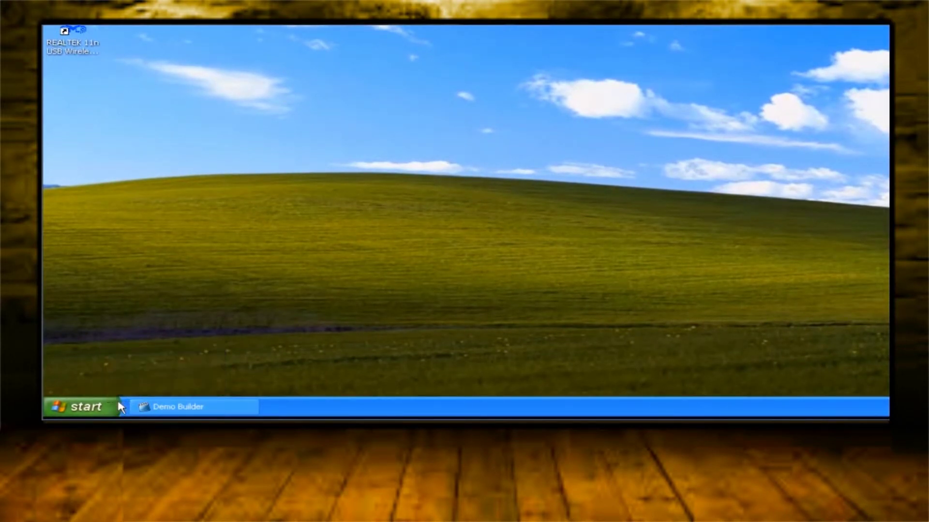
pyautogui.click(116, 405)
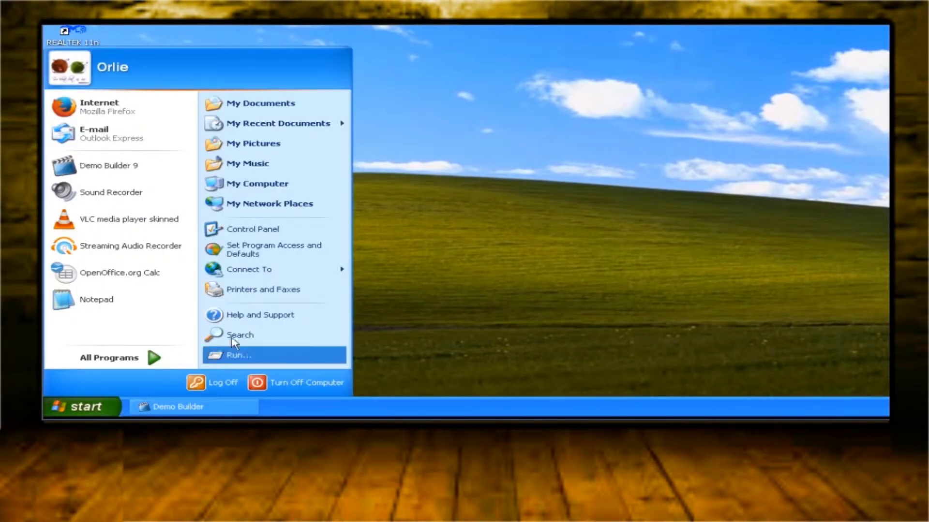
# Step: Verify the Realtek RTL8188CU adapter under Network adapters in Device Manager, then close everything
pyautogui.click(297, 230)
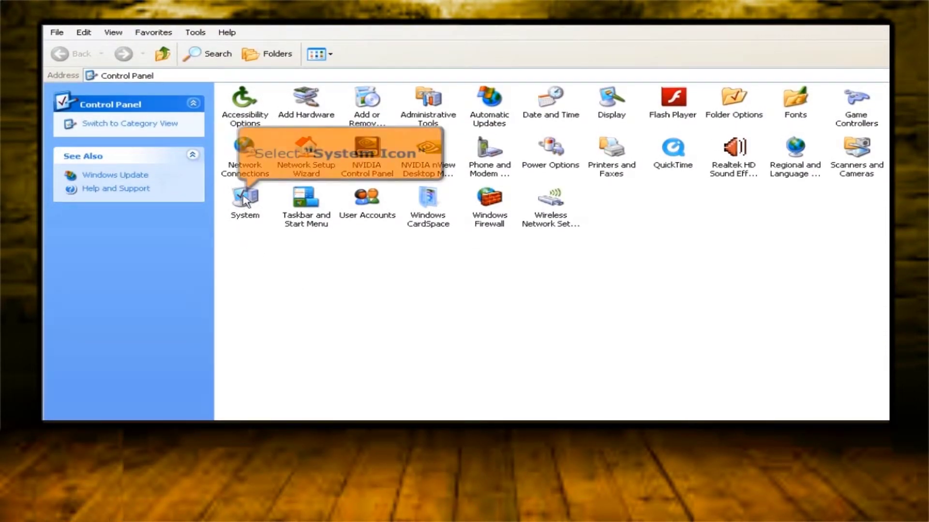
pyautogui.click(244, 200)
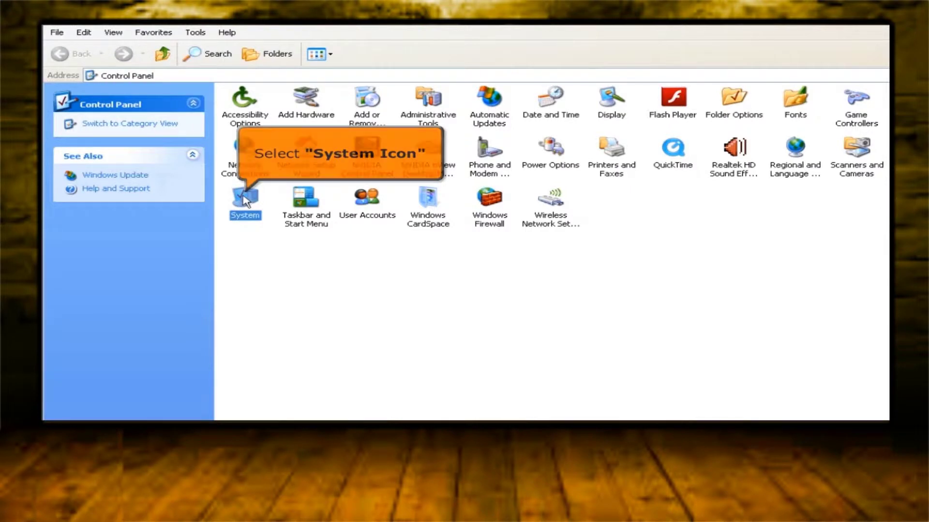
pyautogui.doubleClick(243, 195)
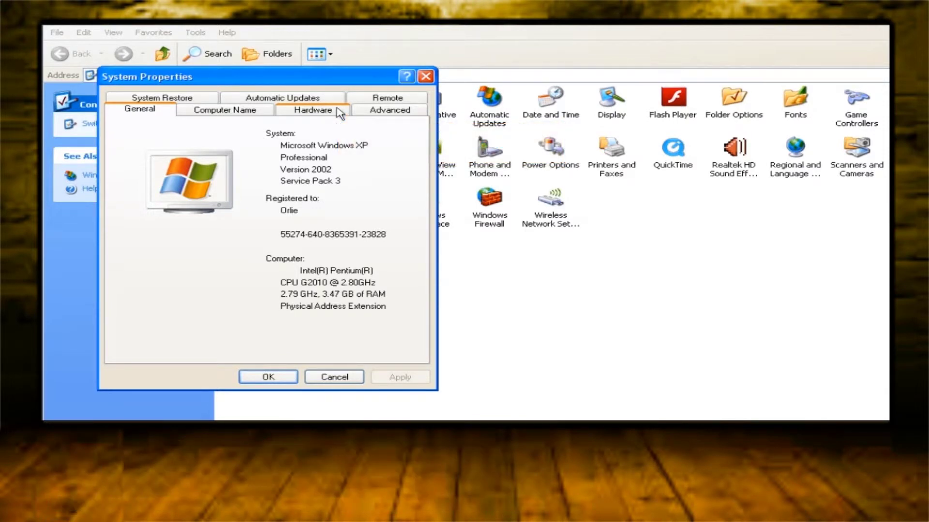
pyautogui.click(315, 110)
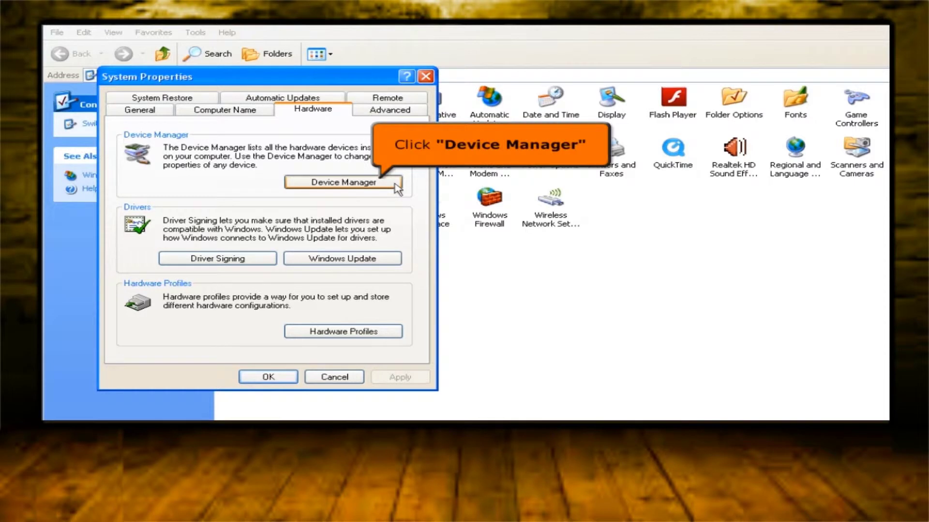
pyautogui.click(343, 182)
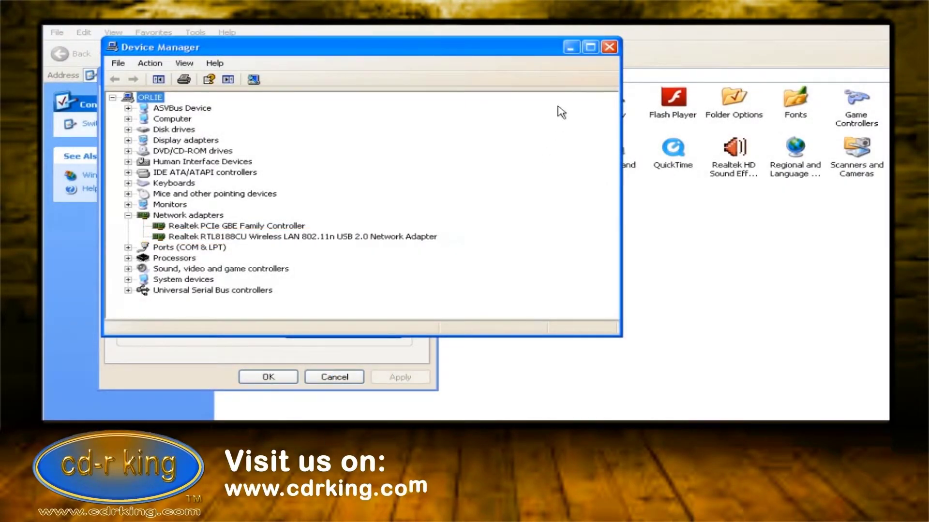
pyautogui.click(615, 48)
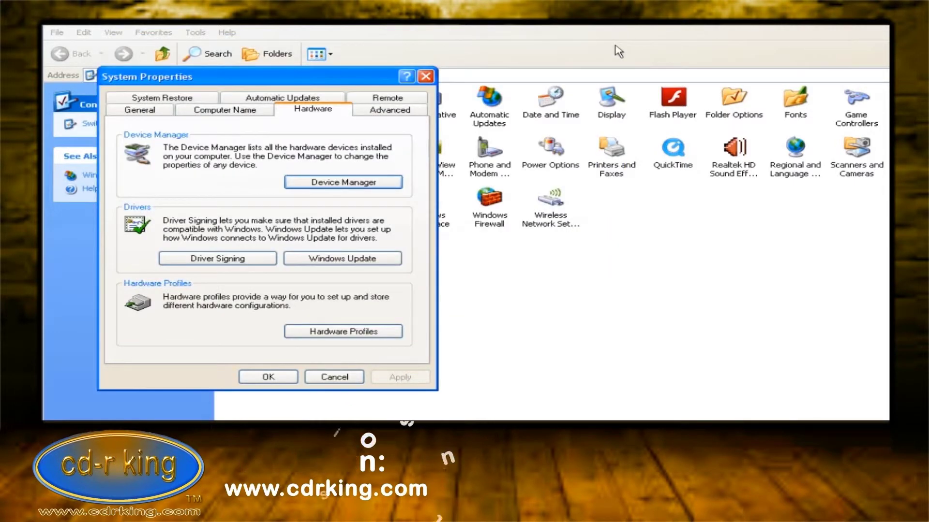
pyautogui.click(426, 76)
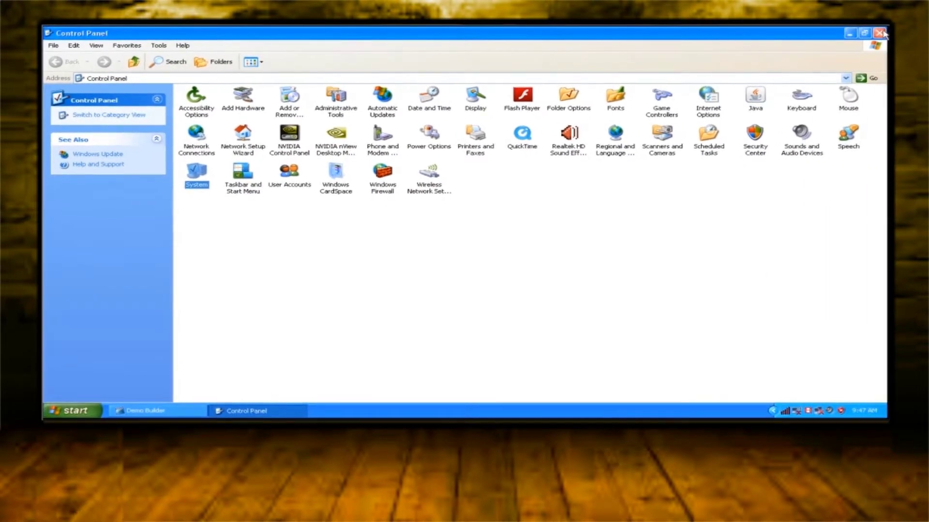
pyautogui.click(878, 34)
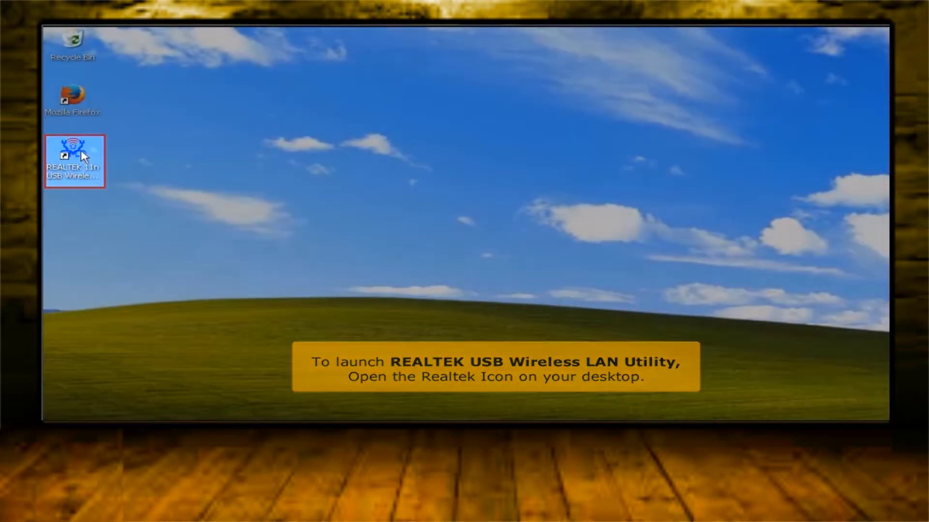
pyautogui.doubleClick(77, 151)
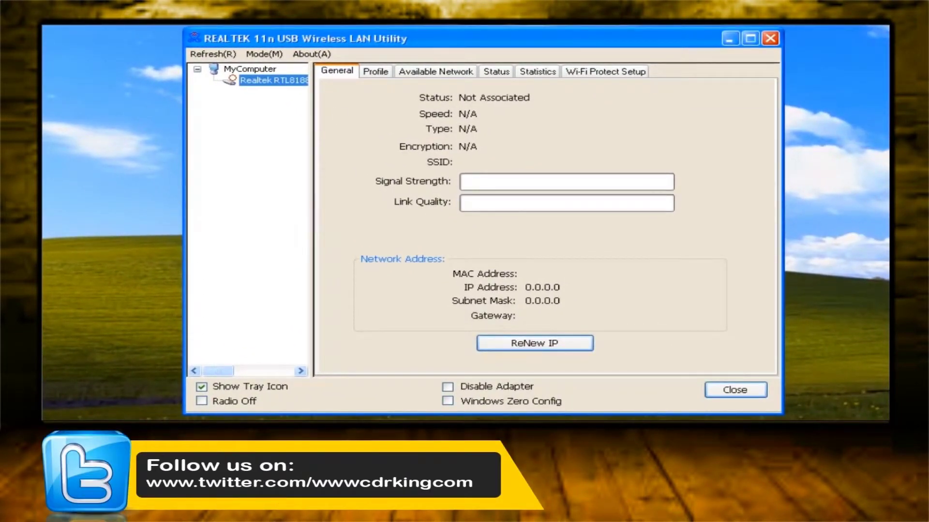
pyautogui.click(446, 77)
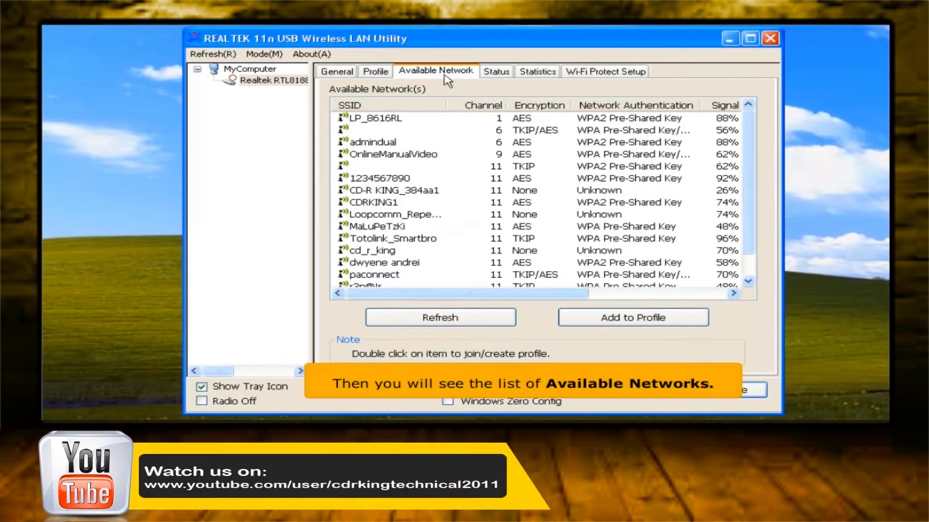
pyautogui.click(432, 180)
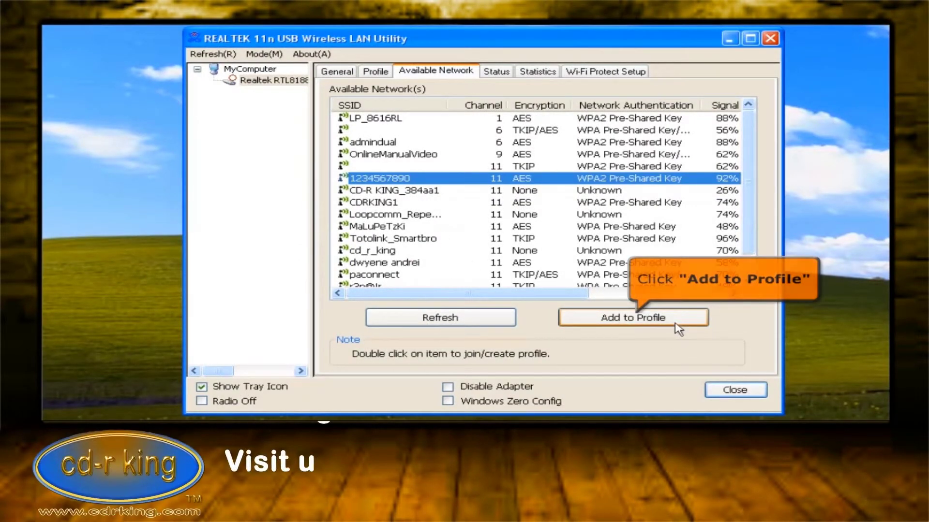
pyautogui.click(678, 330)
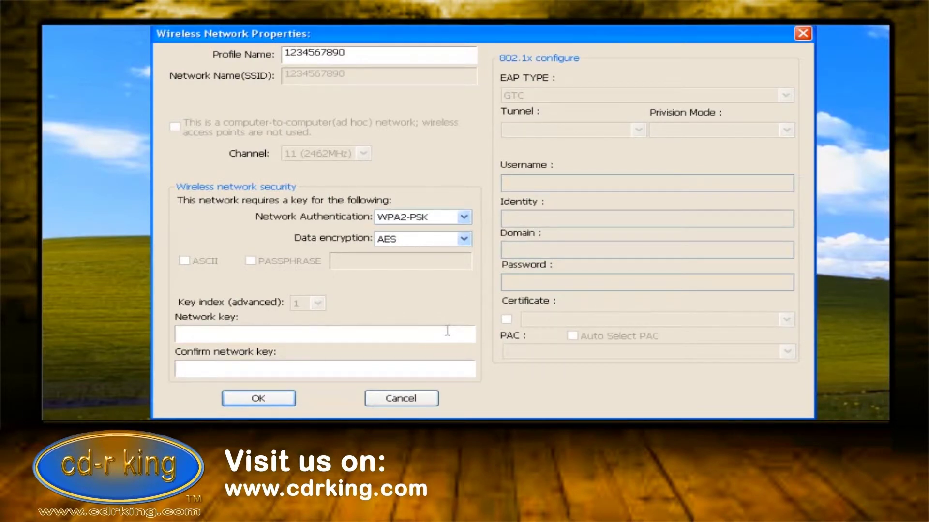
# Step: Enter and confirm the Wi-Fi network key, then save the profile
pyautogui.click(448, 330)
pyautogui.write('1234567890')
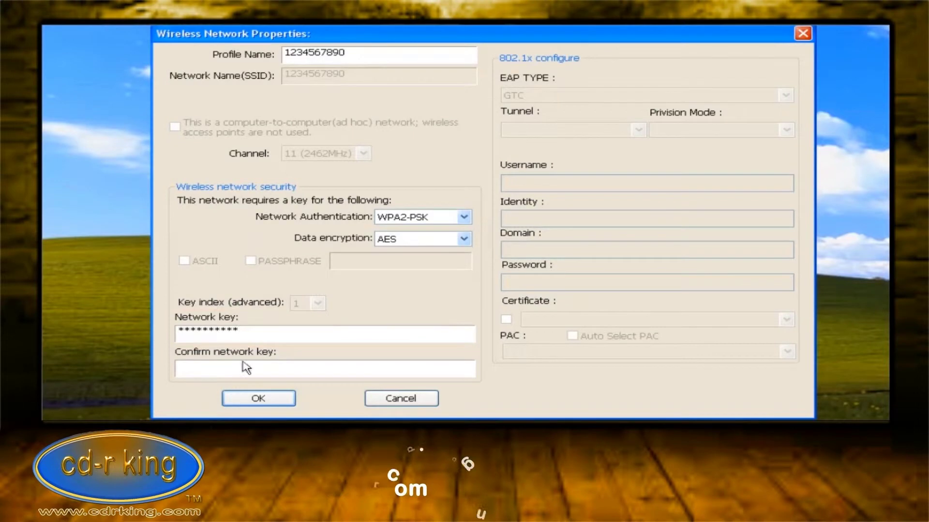
pyautogui.click(234, 370)
pyautogui.write('12345')
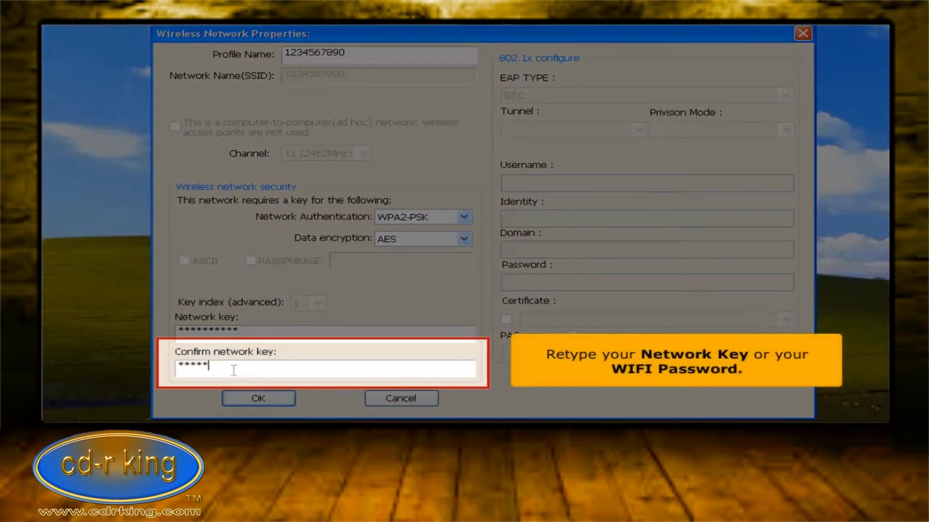
pyautogui.write('6789')
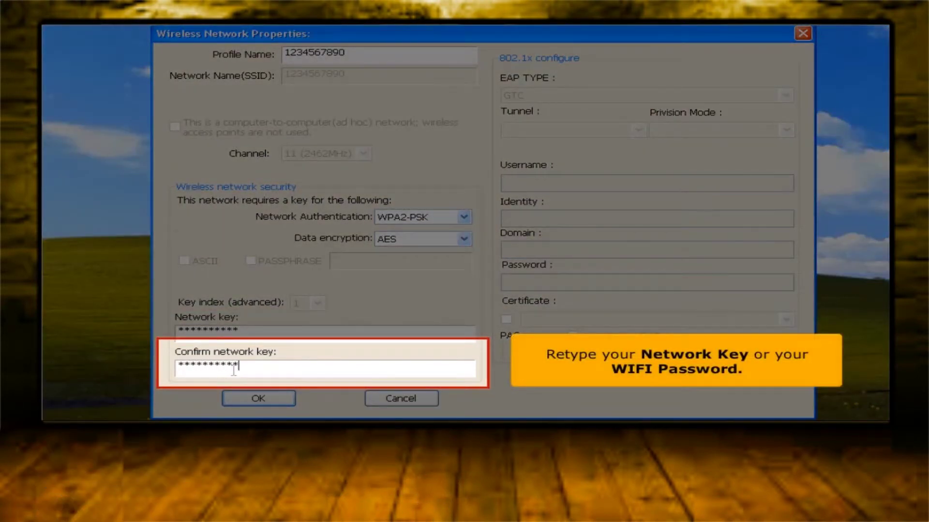
pyautogui.write('0')
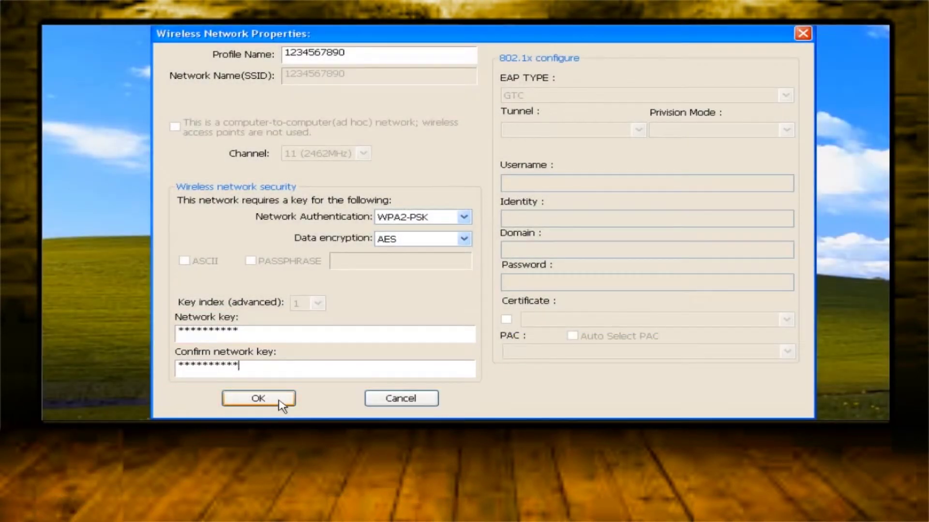
pyautogui.click(259, 398)
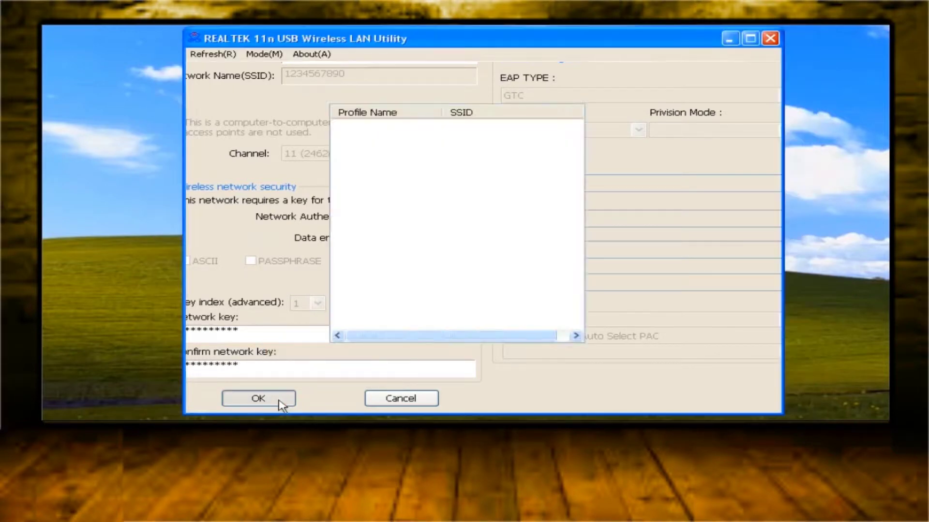